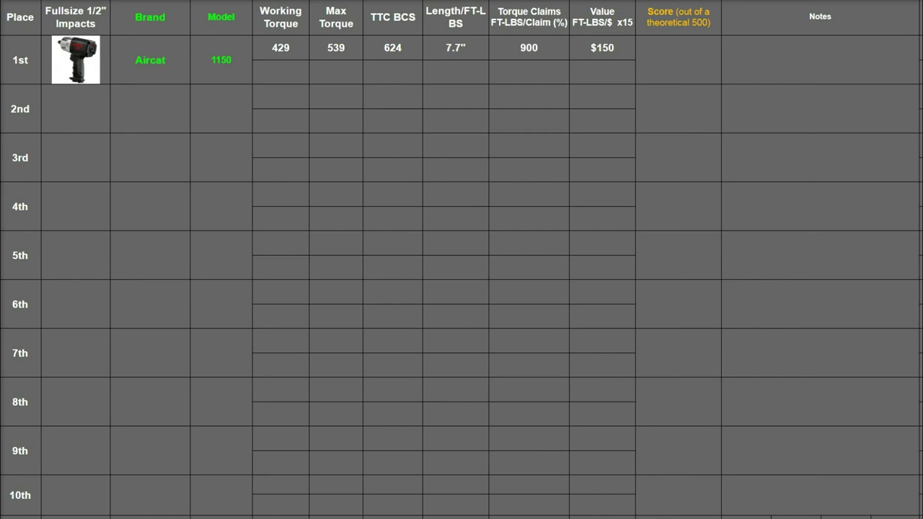
Step: Examine the ranking table's Place, Fullsize 1/2" Impacts, Brand and Model columns
click(25, 15)
key(Down)
key(Down)
key(Down)
key(Down)
click(72, 26)
key(Down)
key(Down)
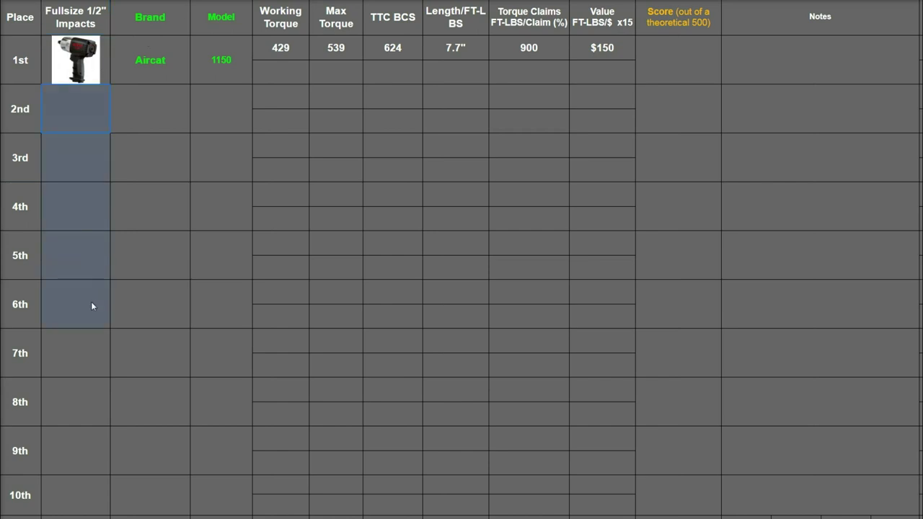
drag(92, 301, 92, 302)
drag(171, 19, 171, 383)
drag(228, 17, 221, 436)
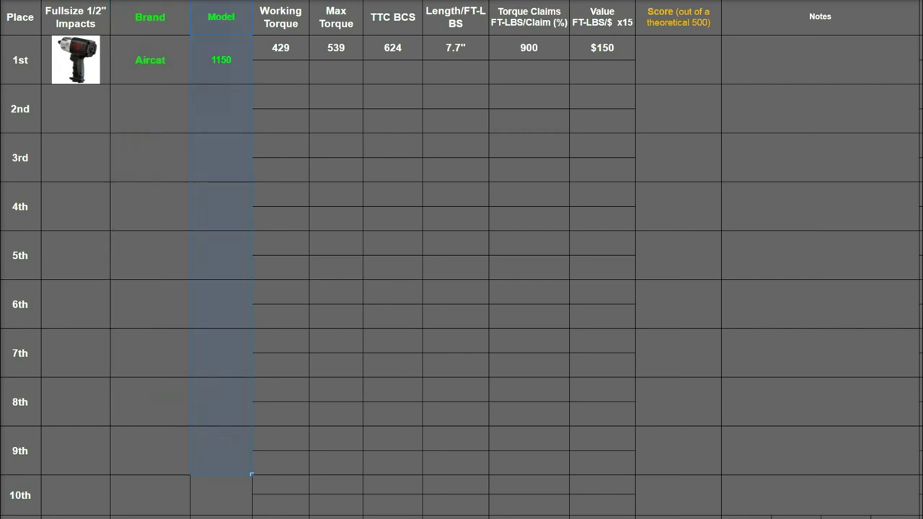
click(231, 21)
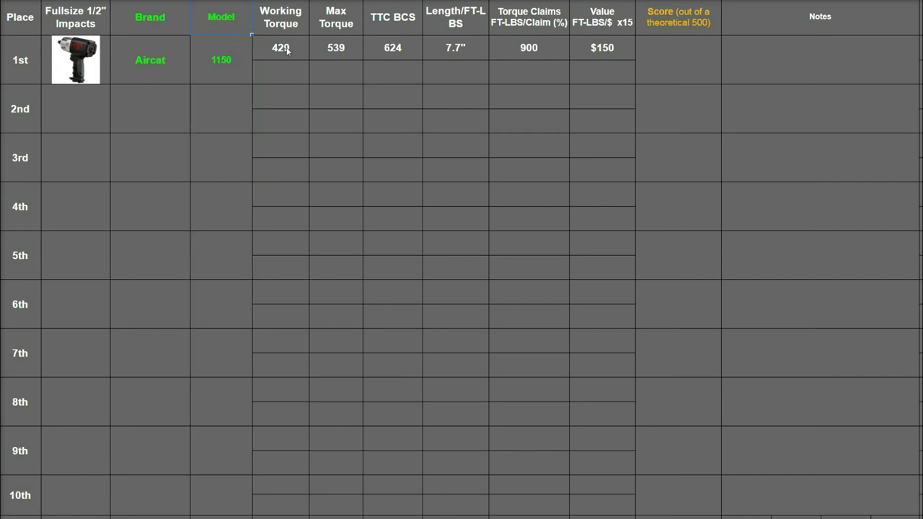
Step: Examine the Aircat 1150's raw data and the headings from Working Torque to Value, along with its Score cell
drag(289, 50, 601, 55)
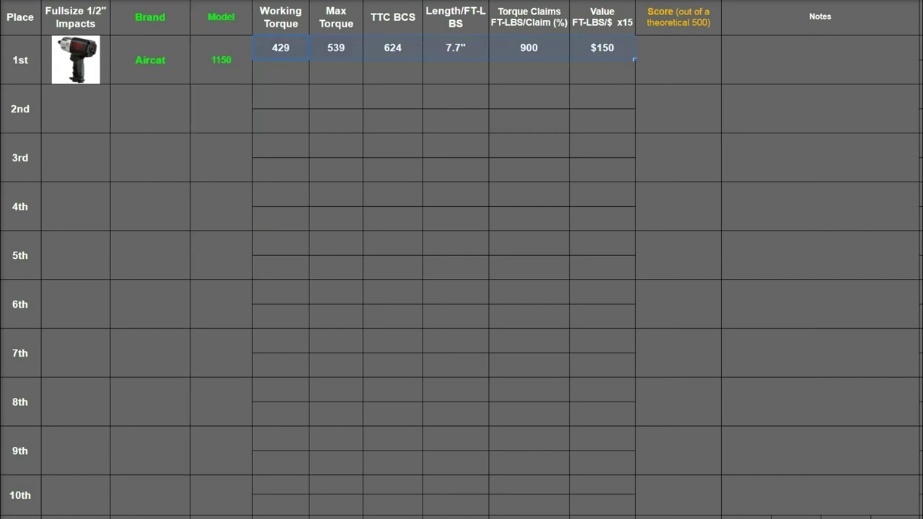
click(289, 23)
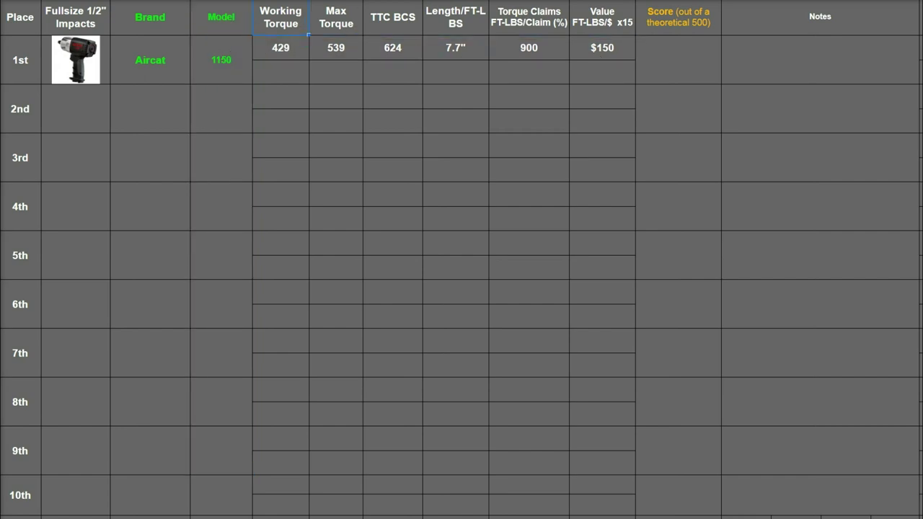
click(331, 23)
click(406, 18)
click(472, 20)
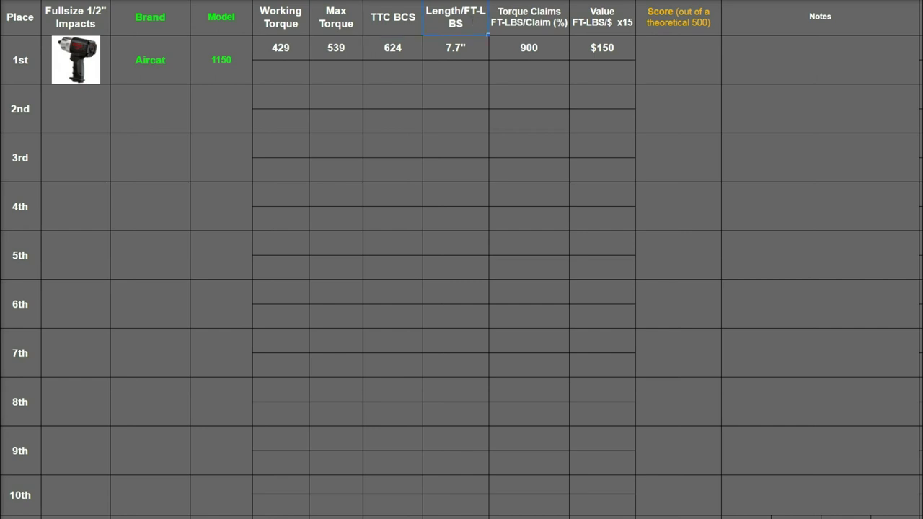
click(536, 18)
click(610, 22)
click(657, 48)
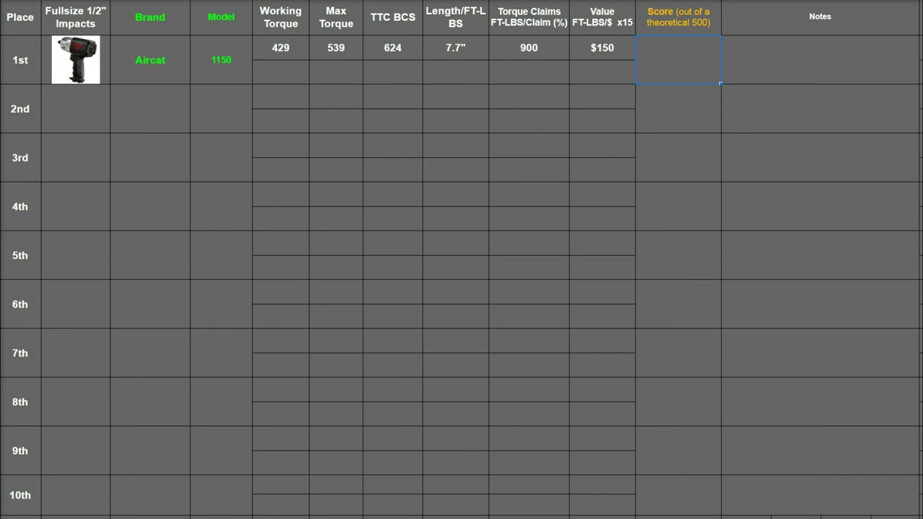
Step: Fill in the Aircat 1150's scores: 43 for Working Torque, 54 for Max Torque, 62 for TTC BCS and 81 for Length/FT-LBS
key(ctrl+z)
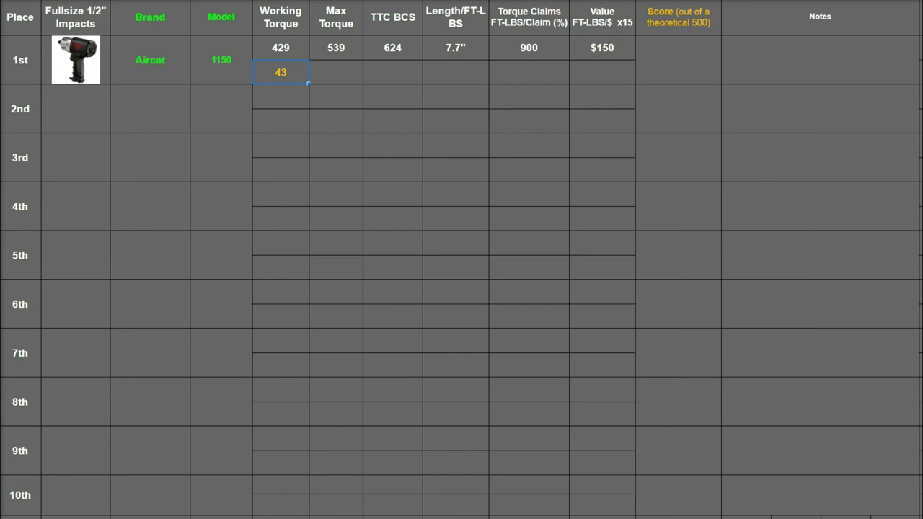
key(ctrl+z)
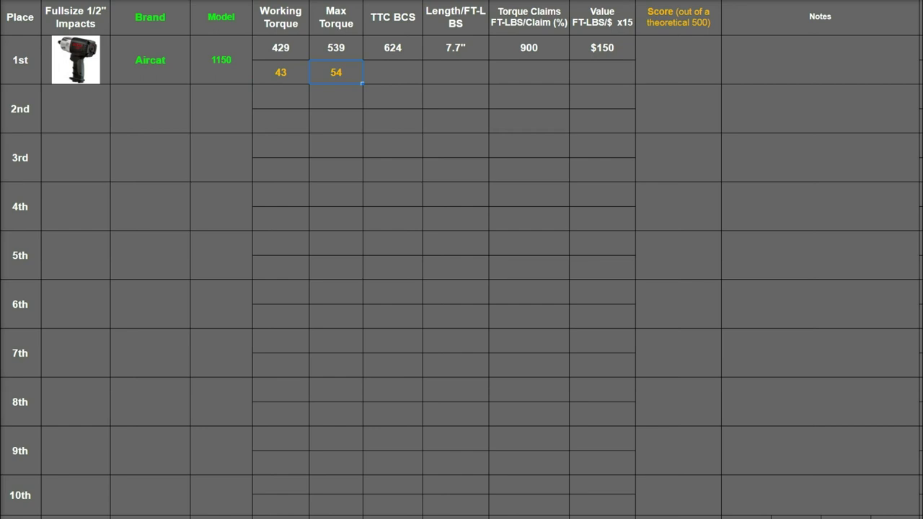
key(Tab)
text(62)
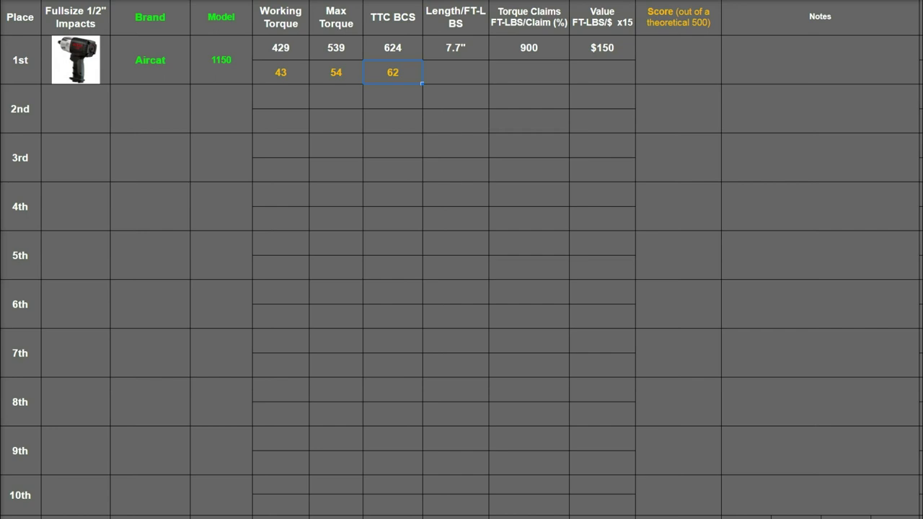
key(Tab)
text(81)
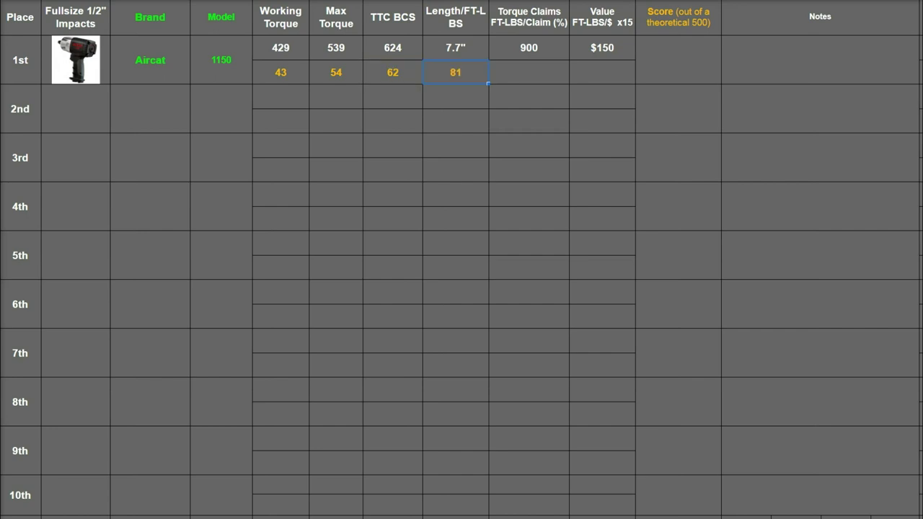
Step: Fill in the Aircat 1150's remaining category scores: 69 for Torque Claims and 62.4 for Value
click(395, 49)
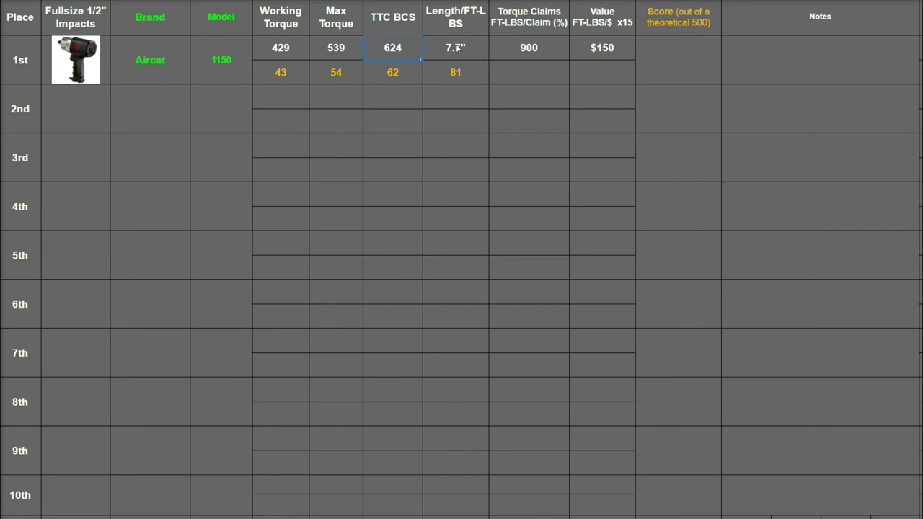
click(472, 51)
click(467, 75)
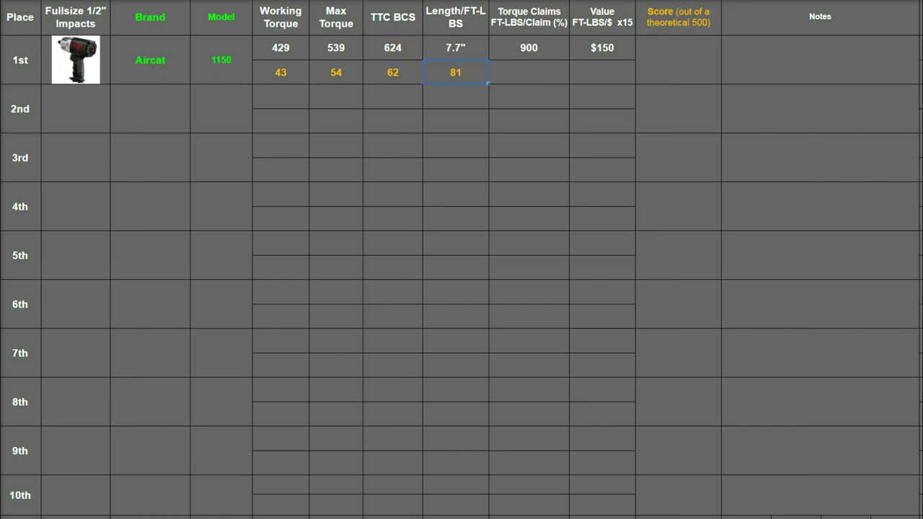
key(ctrl+y)
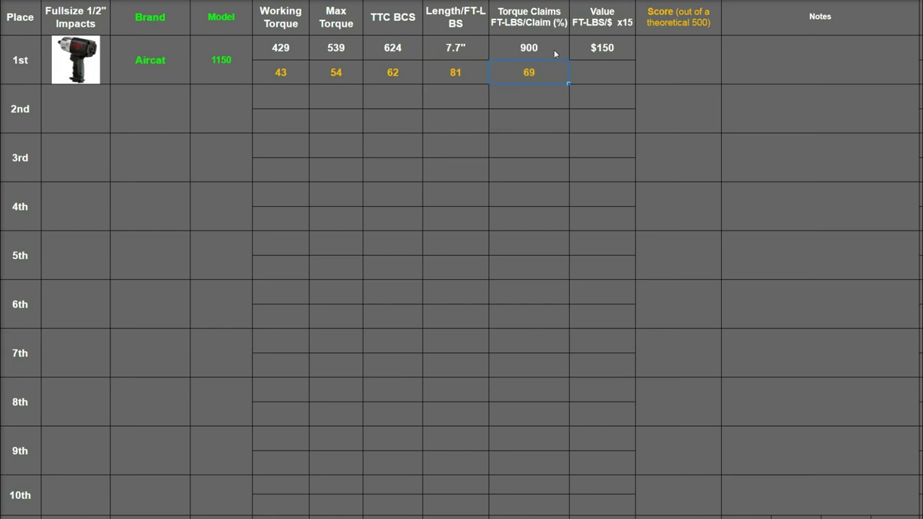
click(402, 50)
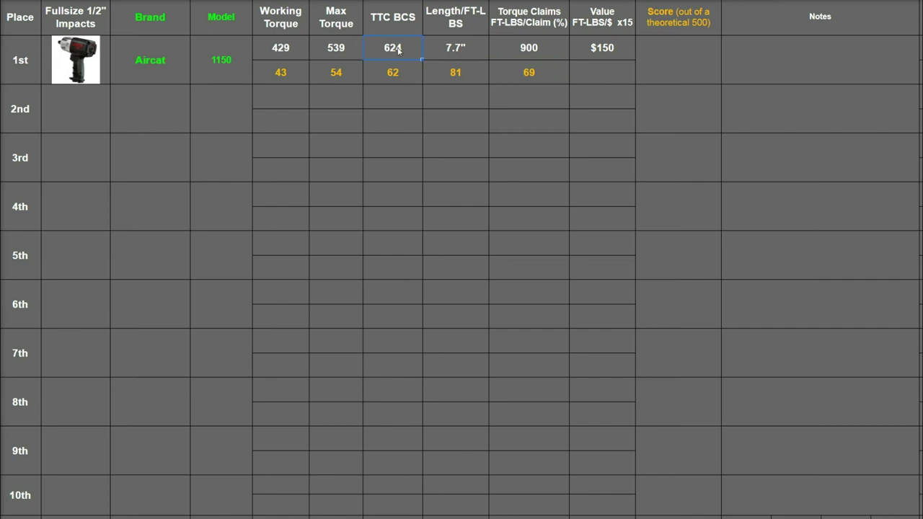
click(548, 46)
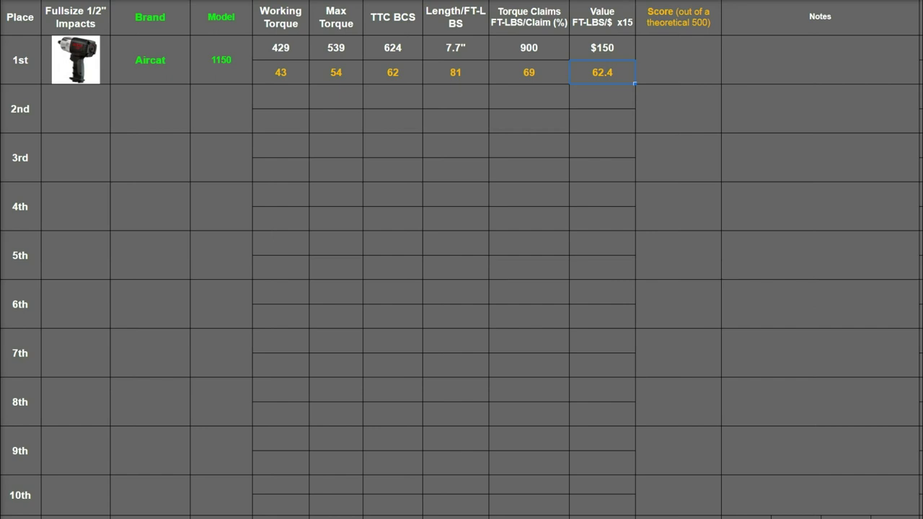
Step: Fill in the Aircat's total score of 371.4 and bring in the Matco MT2769 and Harbor Freight EQ12GXT raw data as 2nd and 3rd place
click(297, 32)
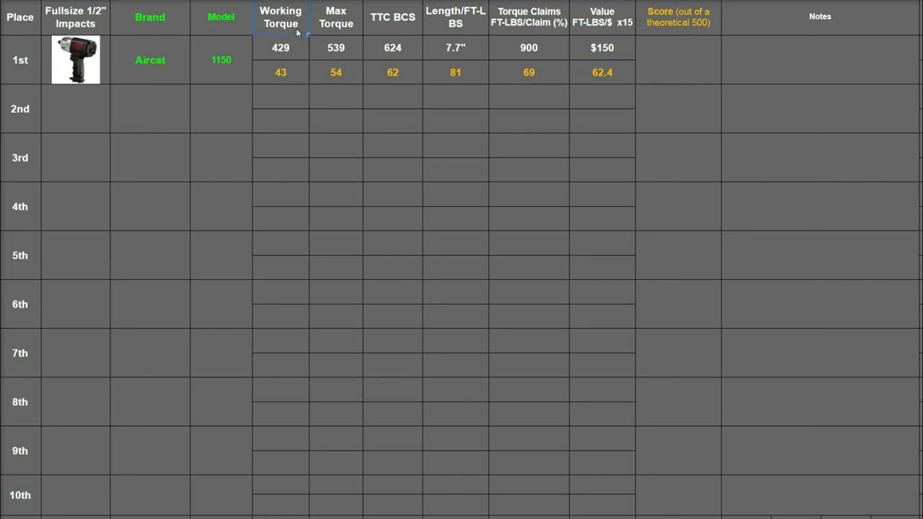
click(331, 31)
click(386, 27)
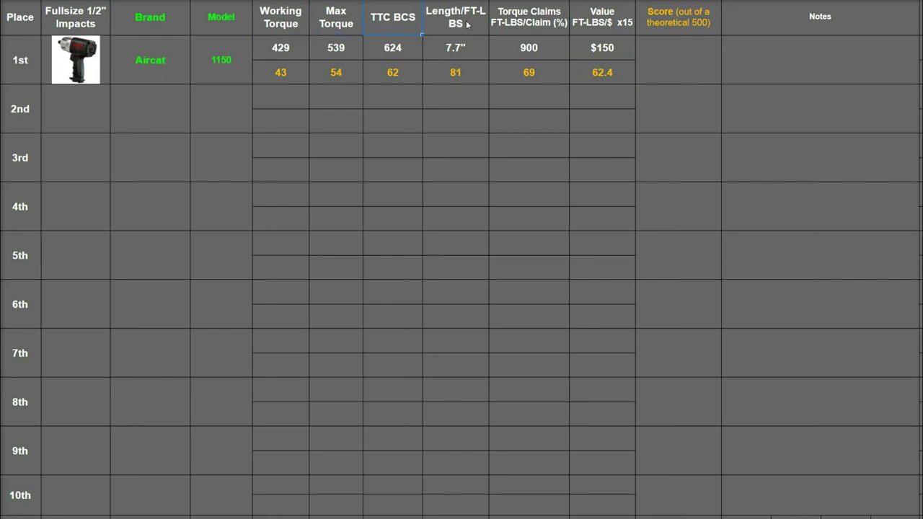
click(472, 25)
click(602, 22)
key(ctrl+z)
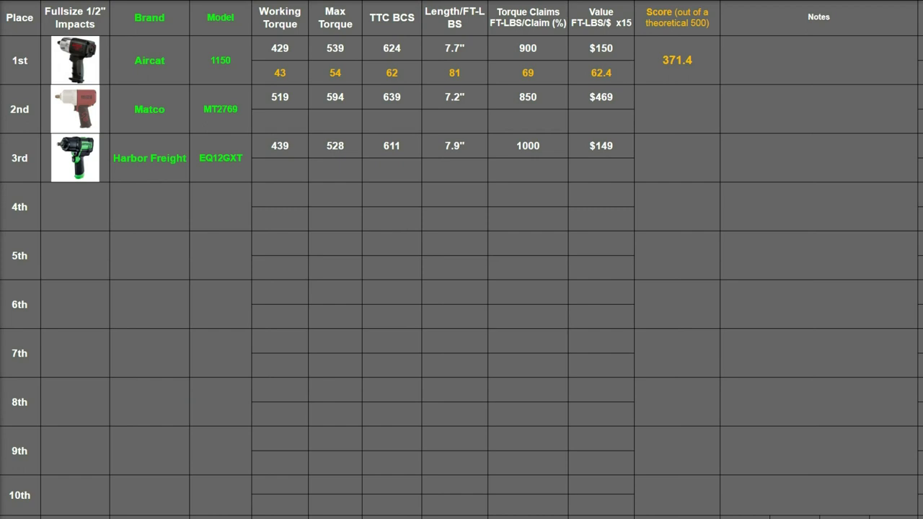
Step: Fill in the Working Torque and Max Torque scores: 52 and 59 for the Matco, 44 and 53 for the Harbor Freight
key(ctrl+y)
key(ctrl+y)
key(ctrl+y)
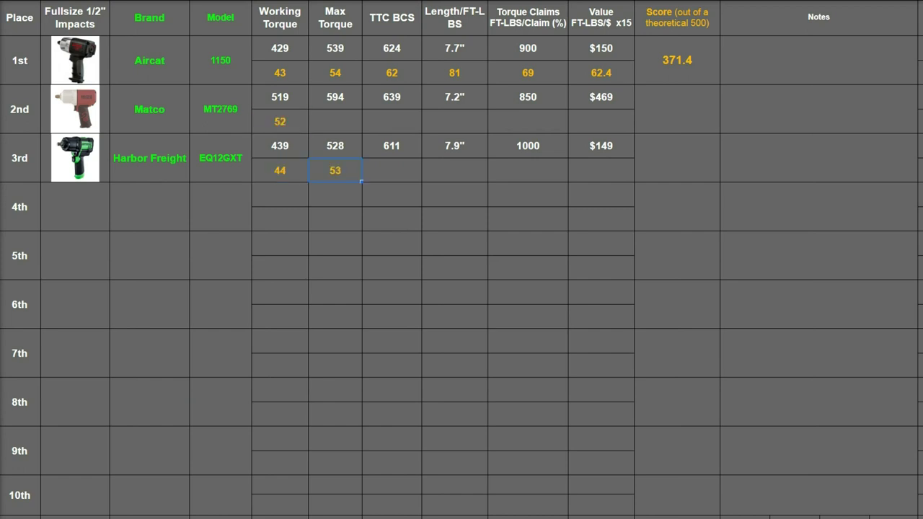
click(335, 122)
key(ctrl+v)
Step: Fill in the TTC BCS and Length/FT-LBS scores: 64 and 88.8 for the Matco, 61 and 77.3 for the Harbor Freight
key(ctrl+y)
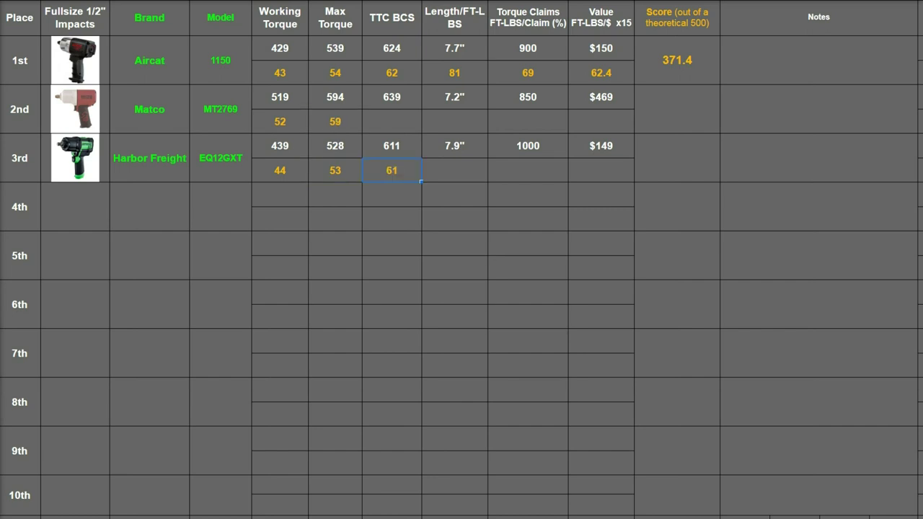
click(391, 121)
key(ctrl+v)
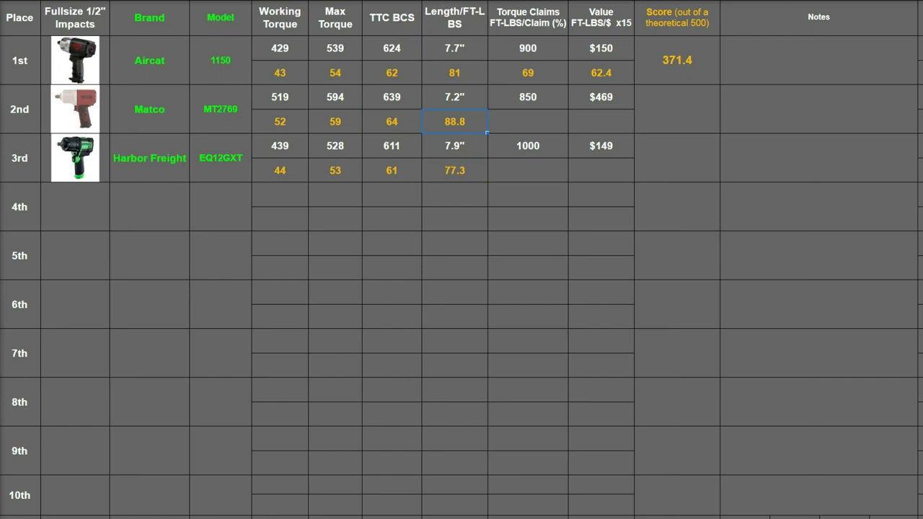
Step: Review the Matco and Harbor Freight length scoring, and fill in their Torque Claims scores as 75 and 61
click(390, 103)
click(464, 100)
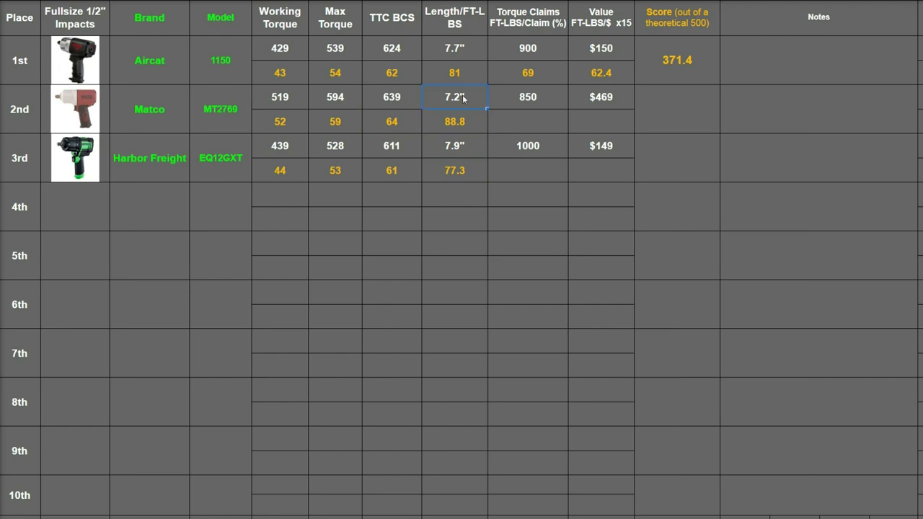
click(470, 125)
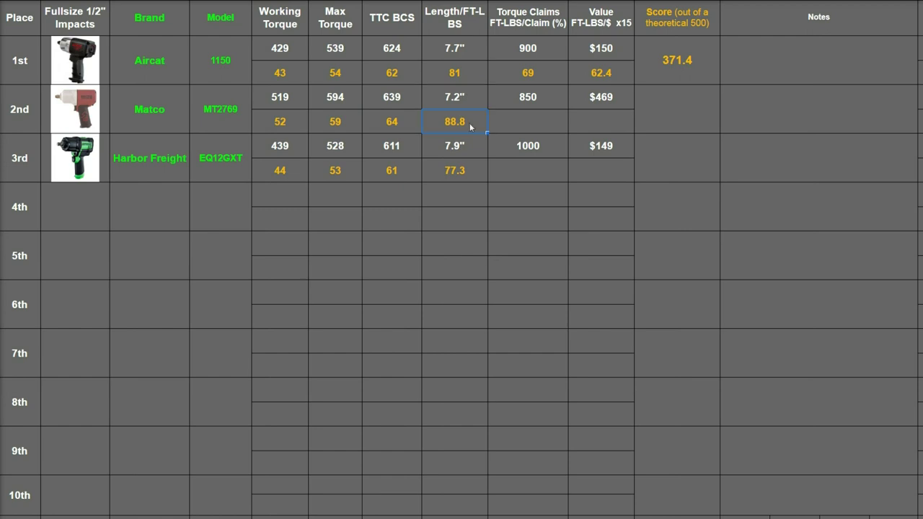
click(402, 147)
click(441, 150)
click(463, 174)
key(ctrl+z)
key(ctrl+z)
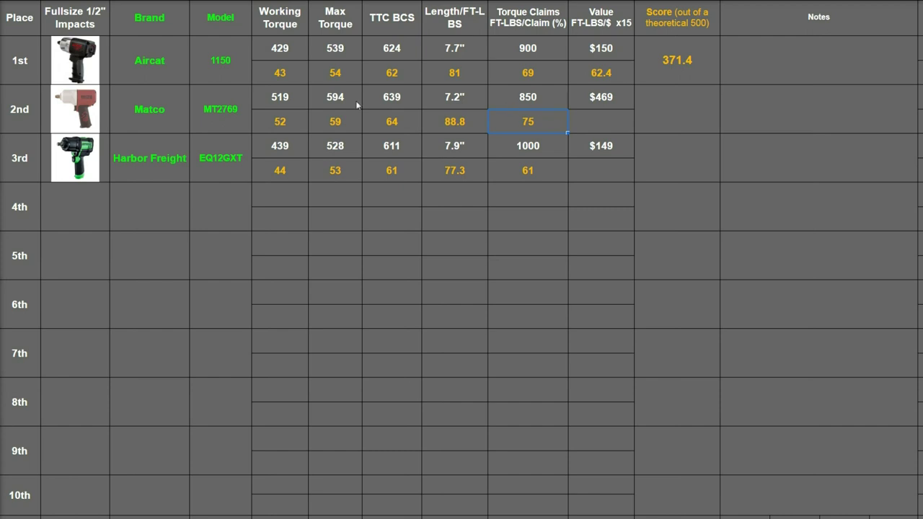
Step: Fill in the Value and total scores: 20.4 and 359.2 for the Matco, 61.5 and 357.8 for the Harbor Freight
click(401, 99)
click(548, 123)
click(530, 101)
click(408, 150)
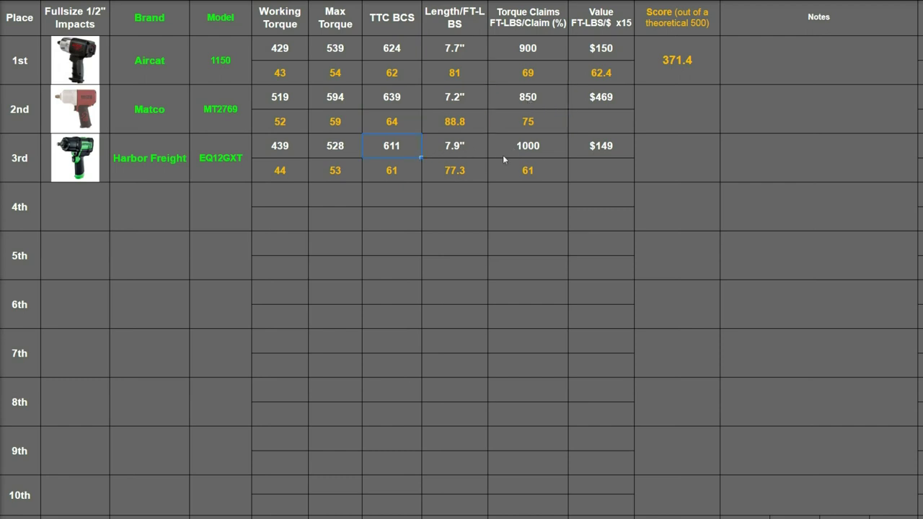
click(538, 171)
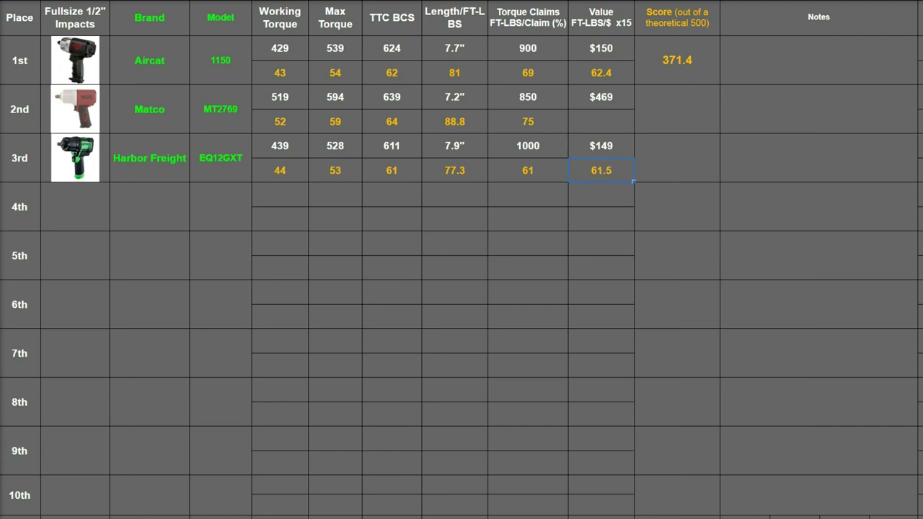
key(ctrl+z)
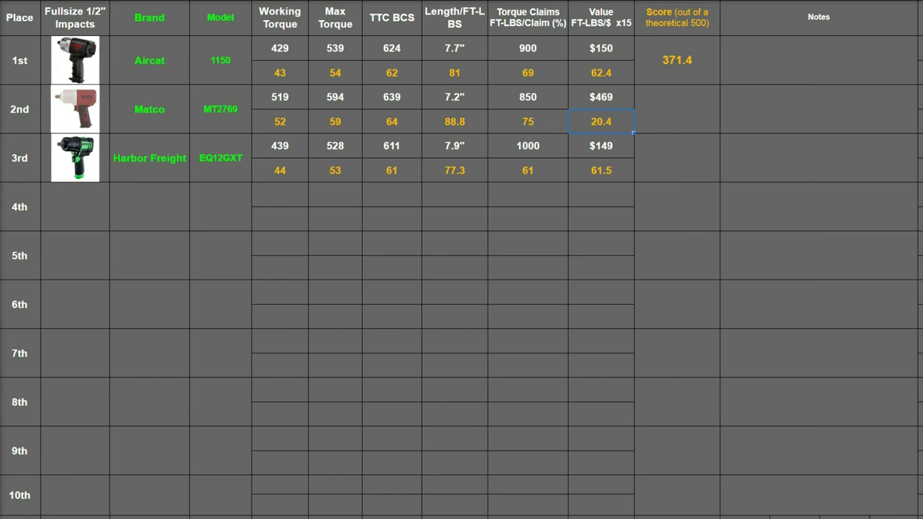
key(ctrl+z)
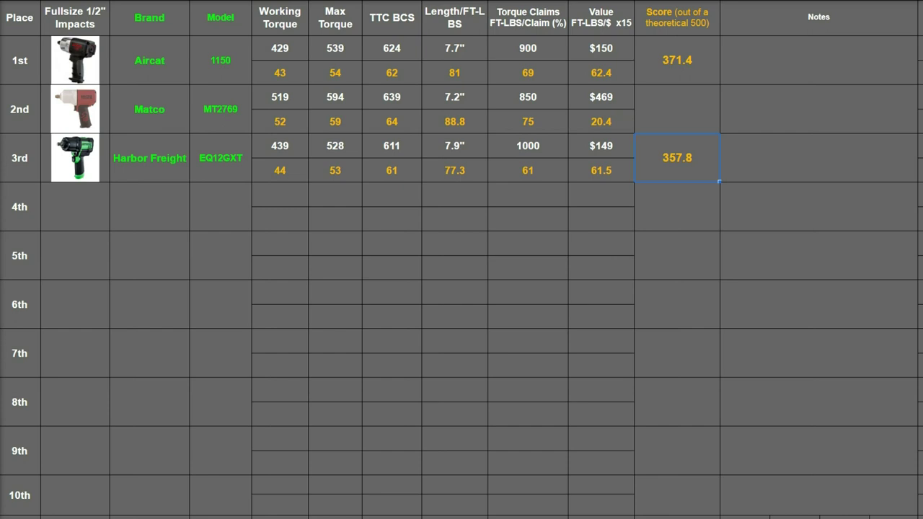
key(ctrl+z)
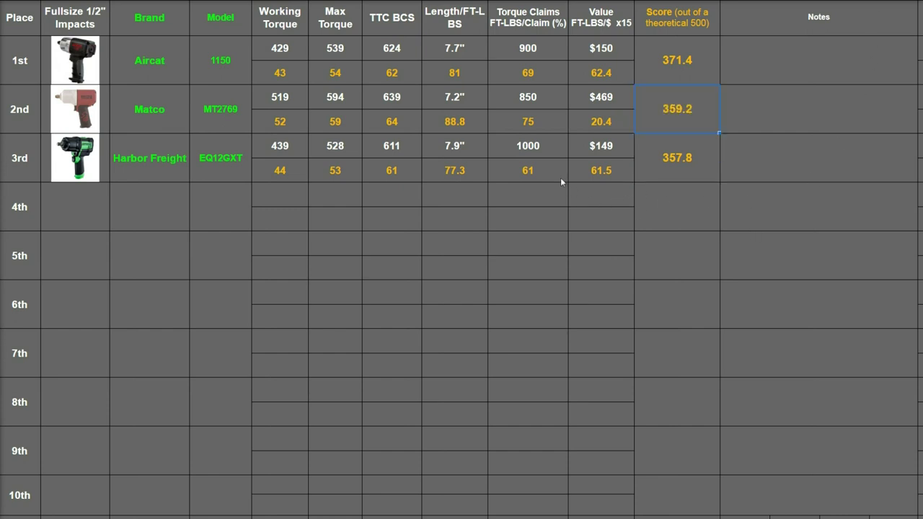
Step: Compare the Matco and Harbor Freight figures, and add the notes "Now discontinued" for the Matco and "Available cheaper as EQ12XT" for the Harbor Freight
click(546, 154)
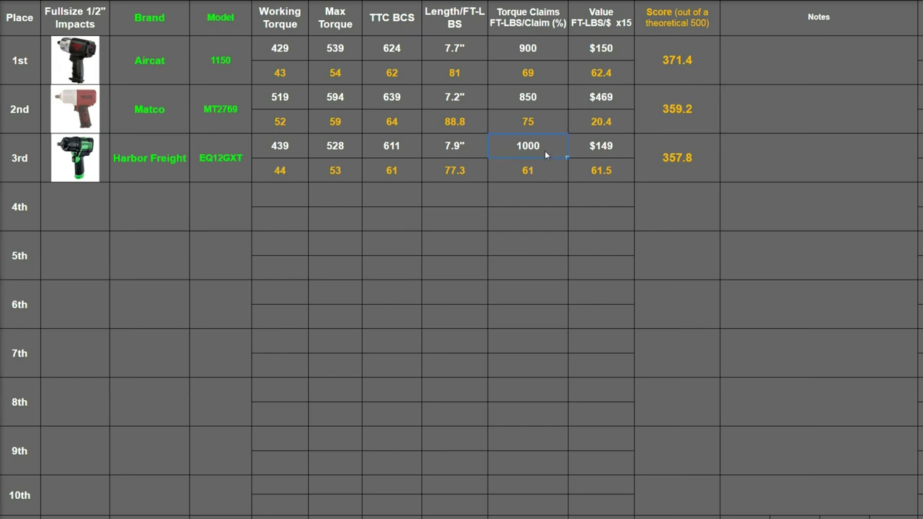
click(466, 154)
click(291, 147)
click(288, 104)
click(292, 148)
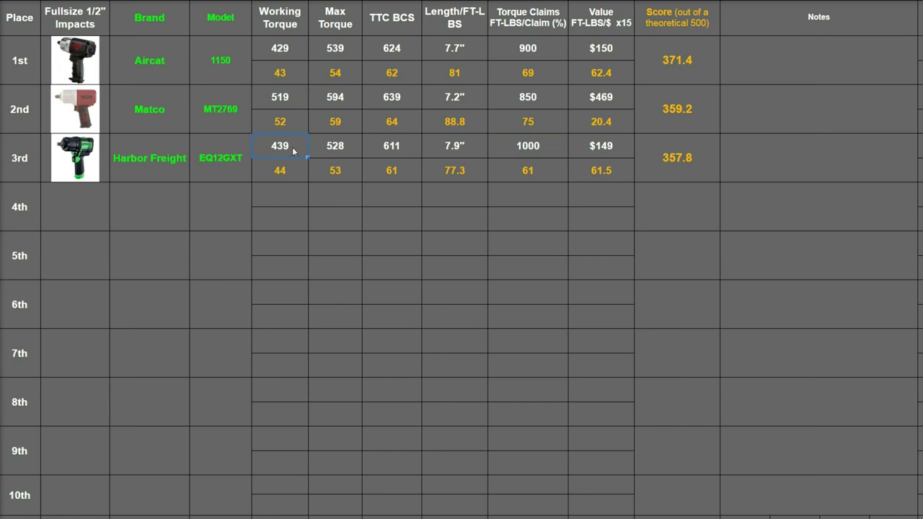
click(697, 142)
click(702, 110)
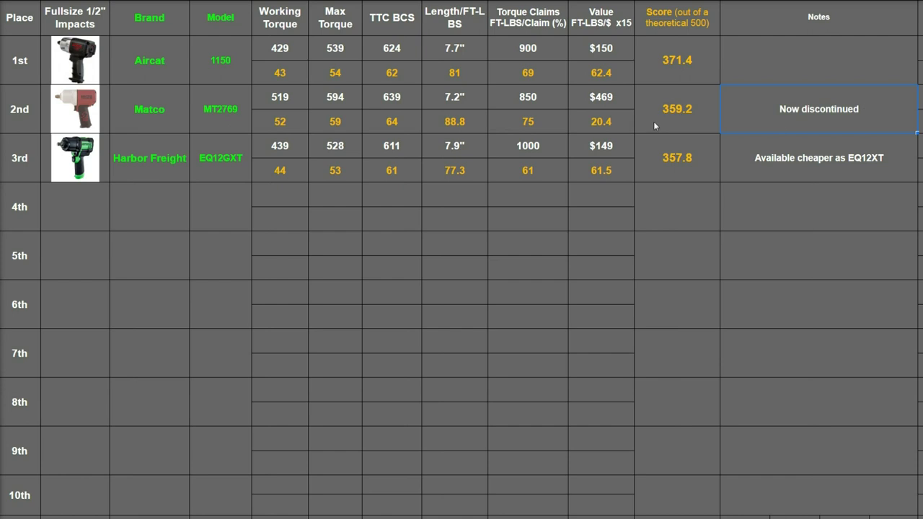
click(841, 167)
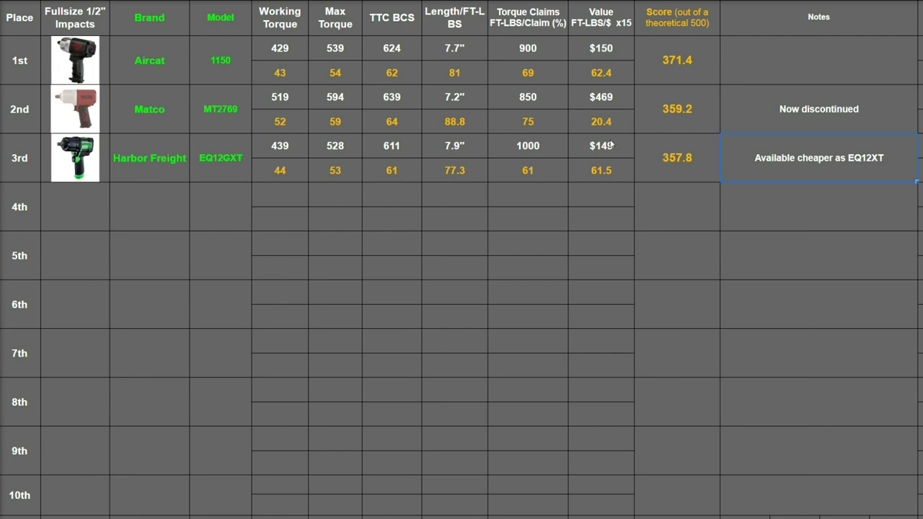
click(610, 145)
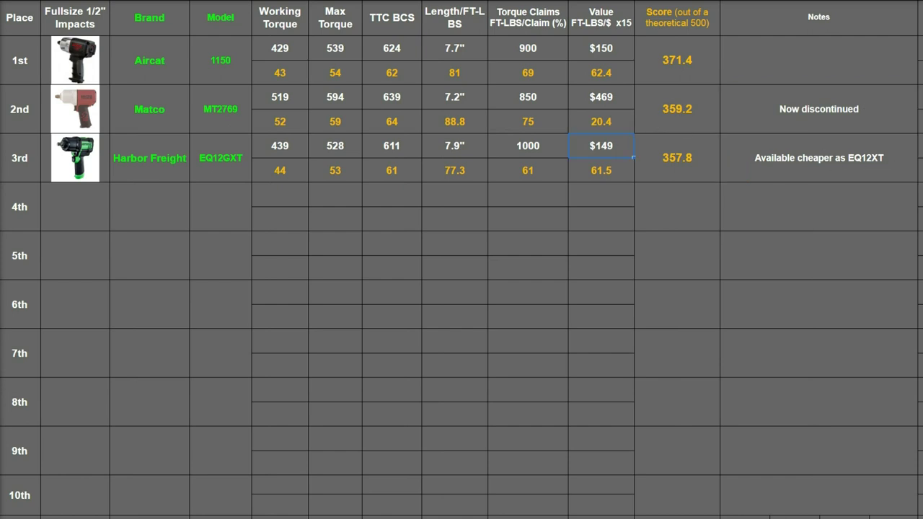
click(686, 155)
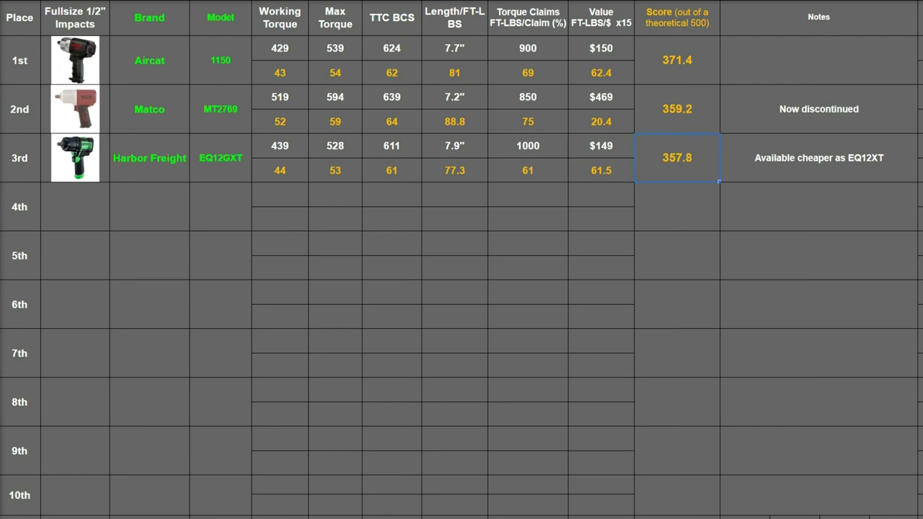